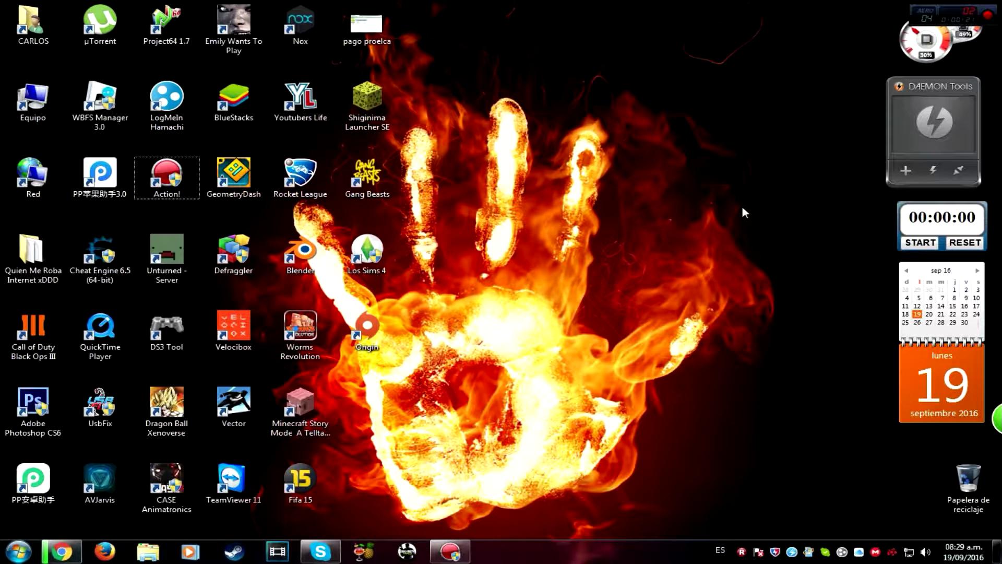
Step: Open the %appdata% location and go into the .minecraft folder inside Roaming
double_click(32, 99)
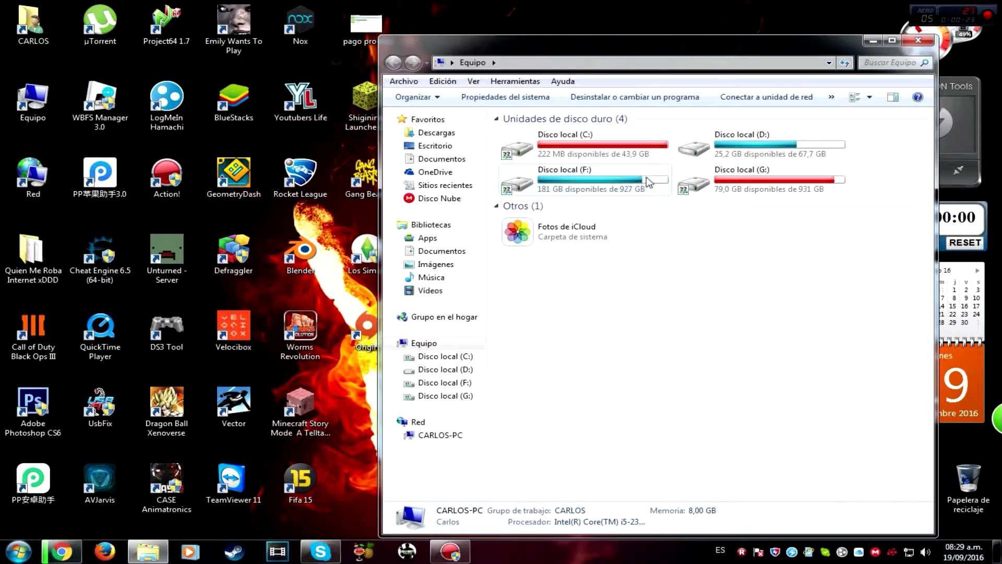
click(918, 40)
key(super)
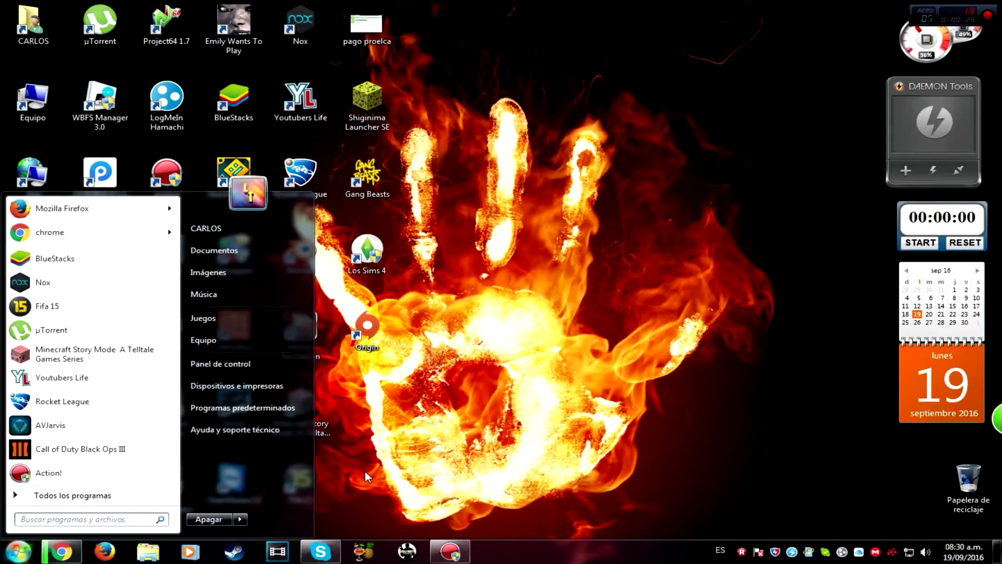
text(%appdata%)
key(Return)
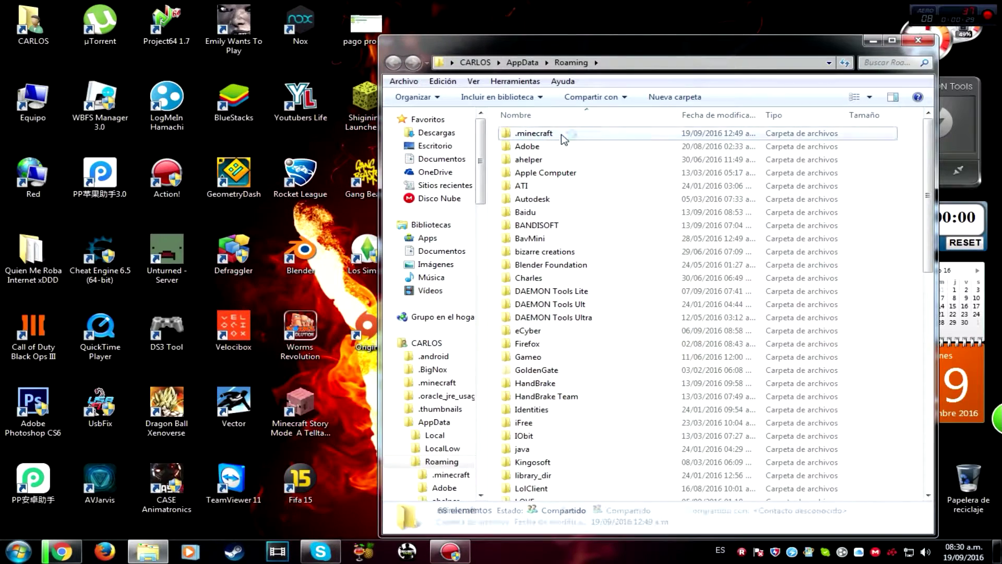
double_click(563, 135)
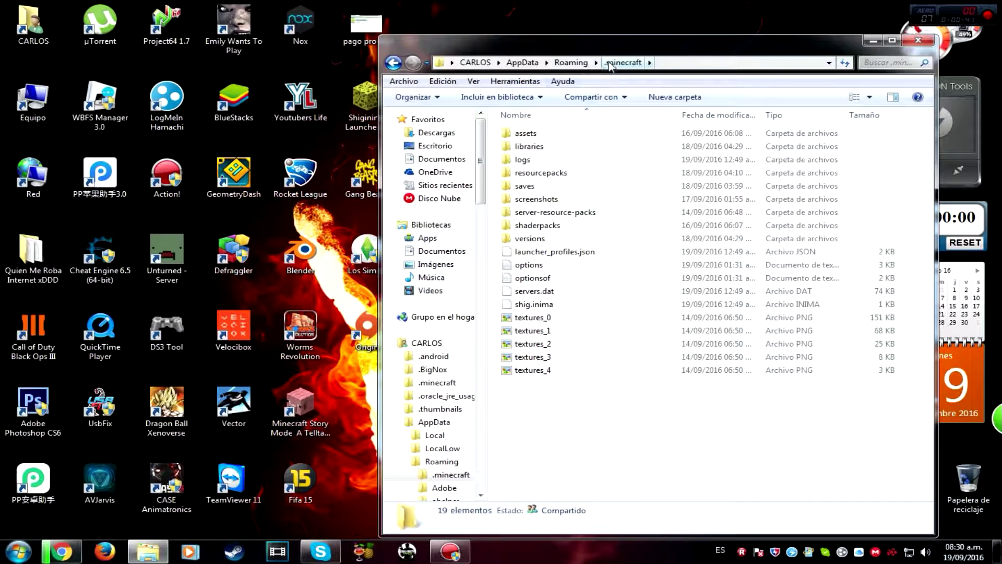
Step: Open Disco local (F:) from Equipo and delete its old .minecraft folder to the recycle bin
click(4, 100)
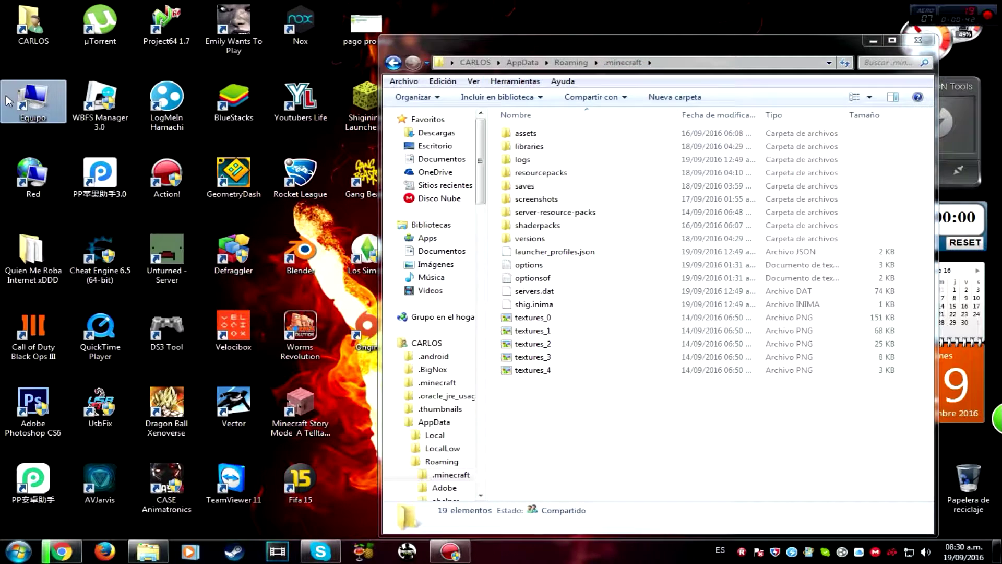
double_click(8, 100)
double_click(572, 193)
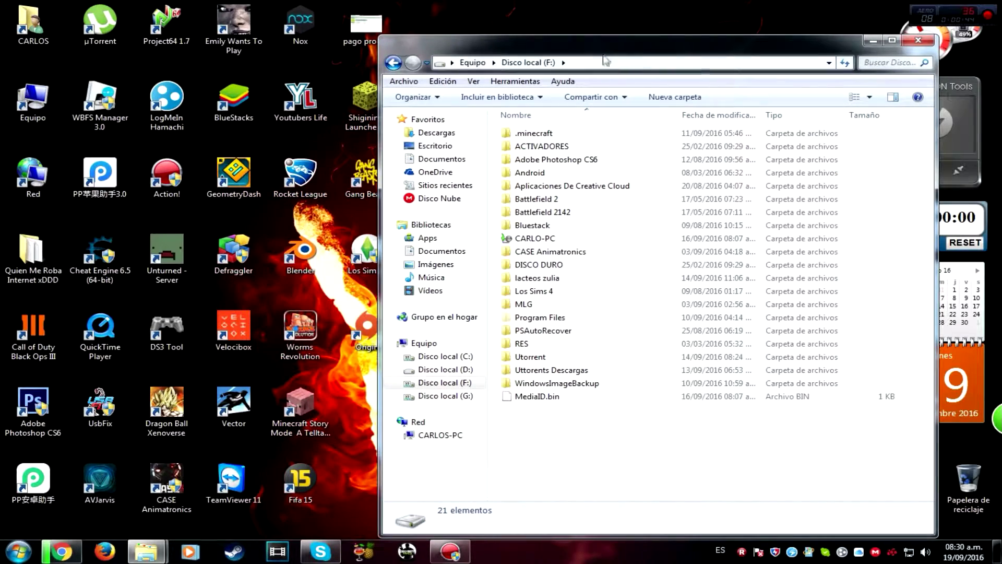
click(528, 134)
right_click(545, 131)
click(582, 417)
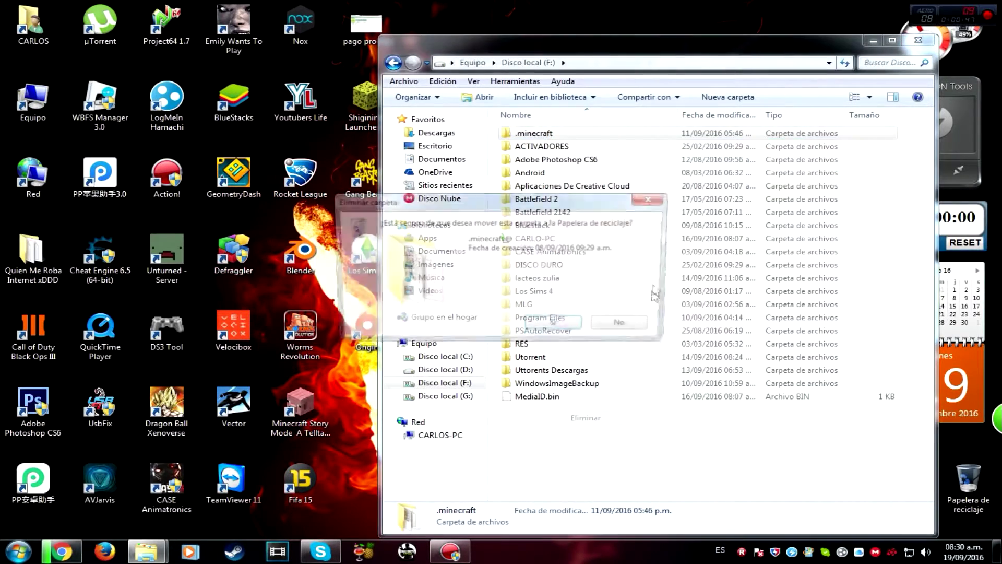
key(Return)
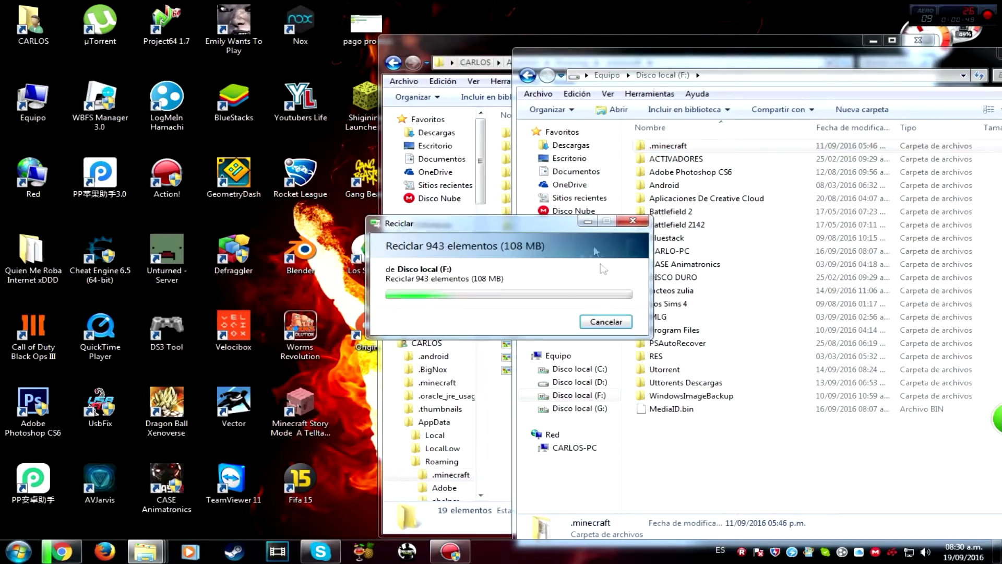
Step: Move the .minecraft folder from AppData\Roaming to Disco local (F:), and minimize the Roaming window
drag(574, 42, 282, 30)
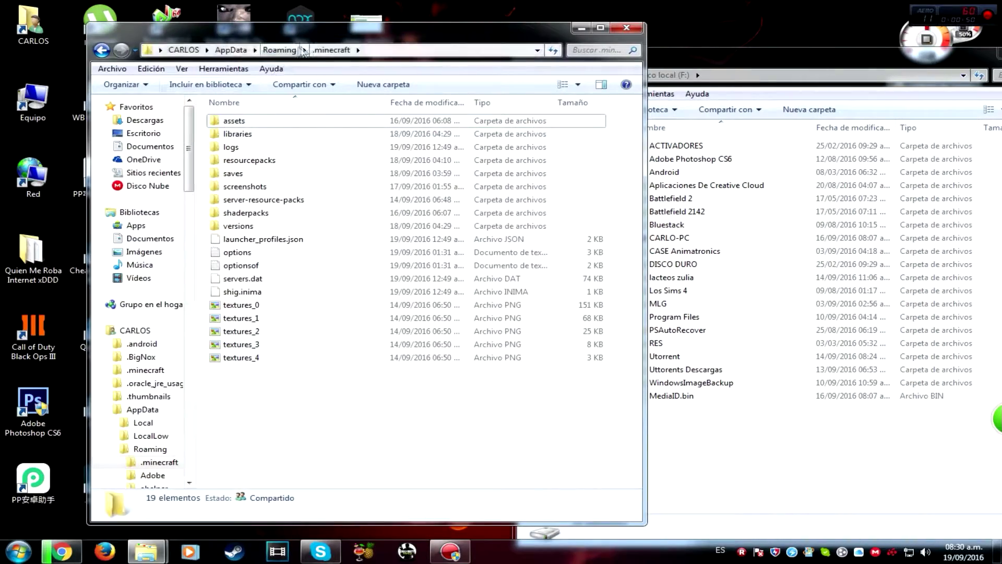
click(279, 49)
right_click(250, 125)
click(269, 369)
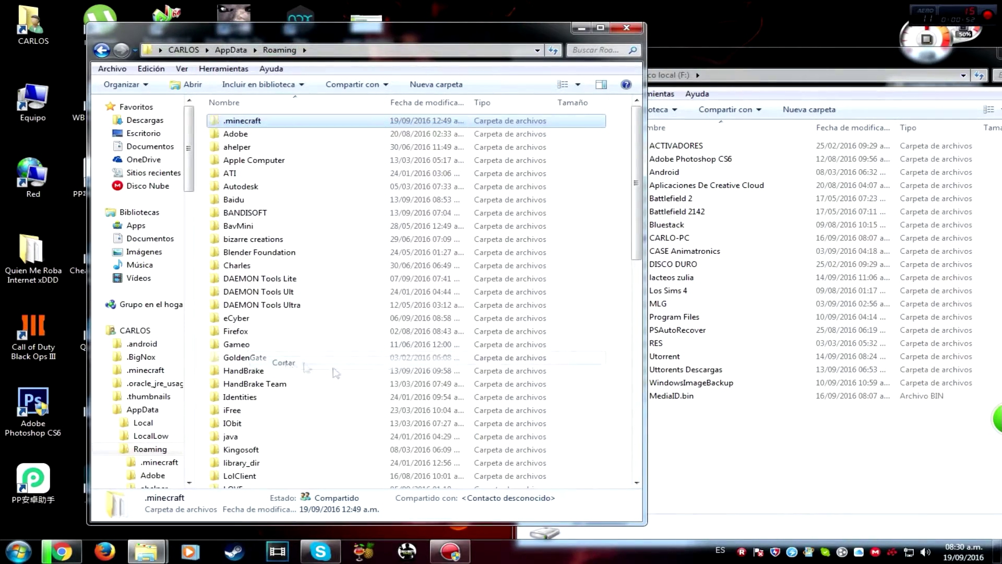
click(794, 281)
right_click(793, 281)
click(825, 382)
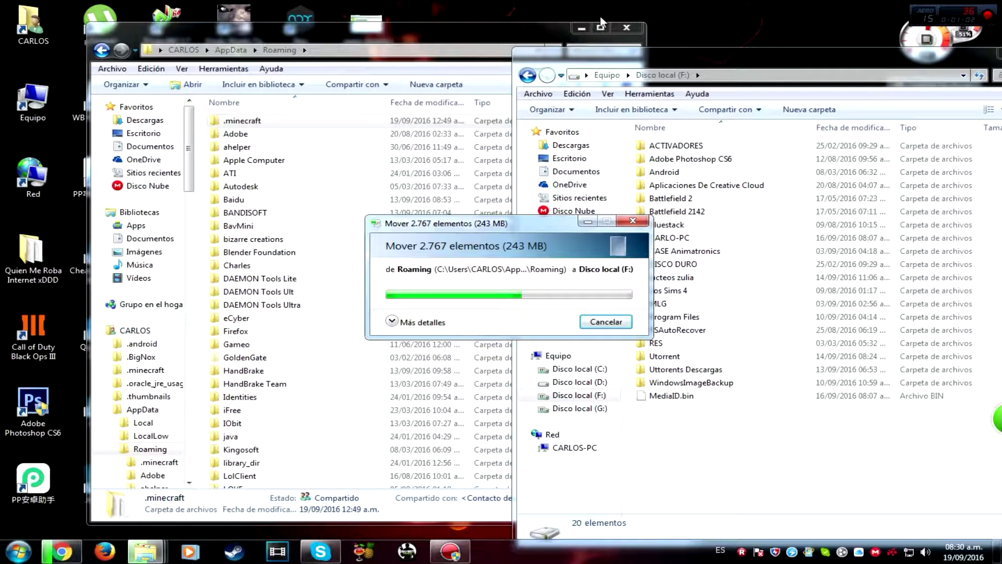
click(576, 26)
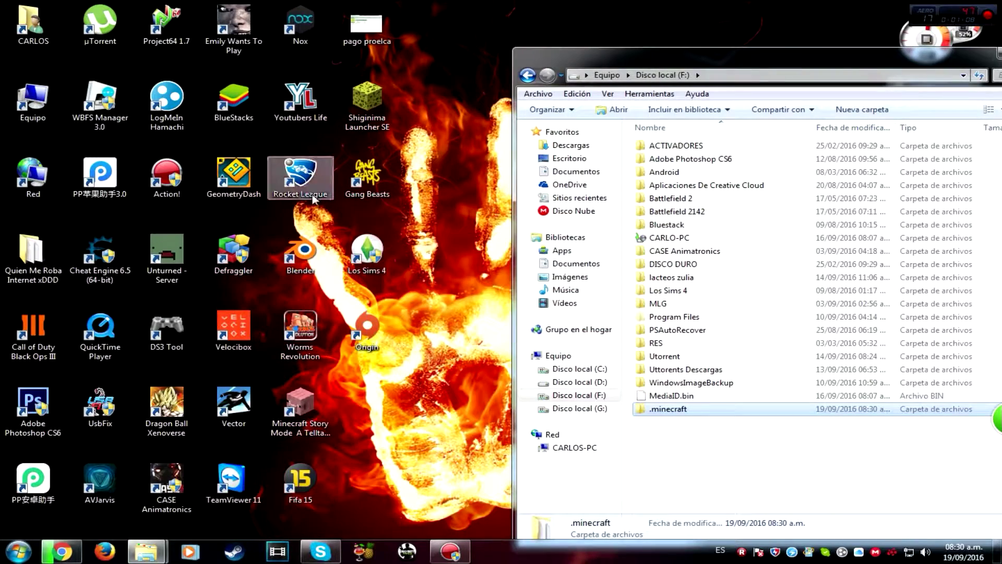
Step: Launch Shiginima Launcher SE, enter and save the username, and log in to the launcher
click(367, 107)
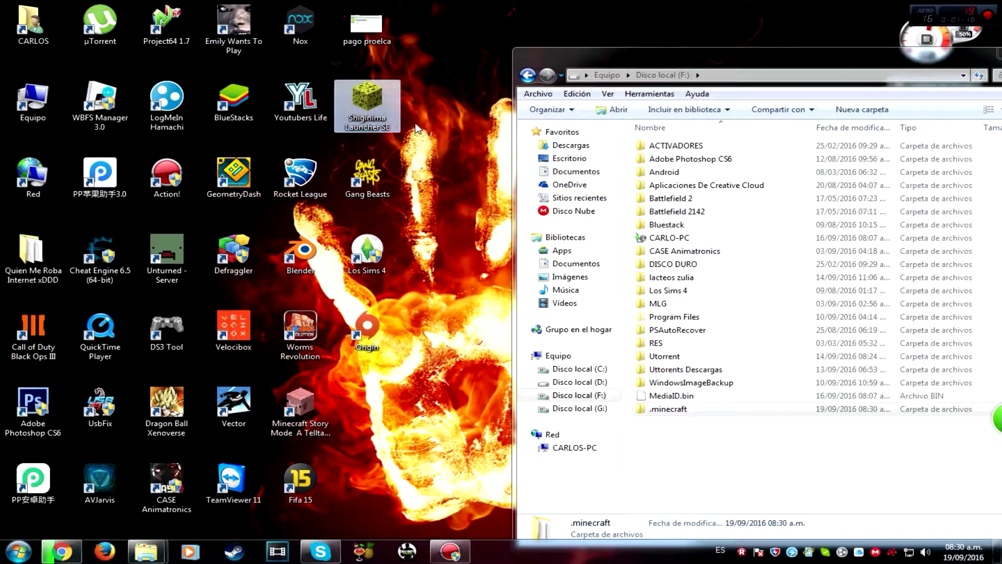
click(417, 129)
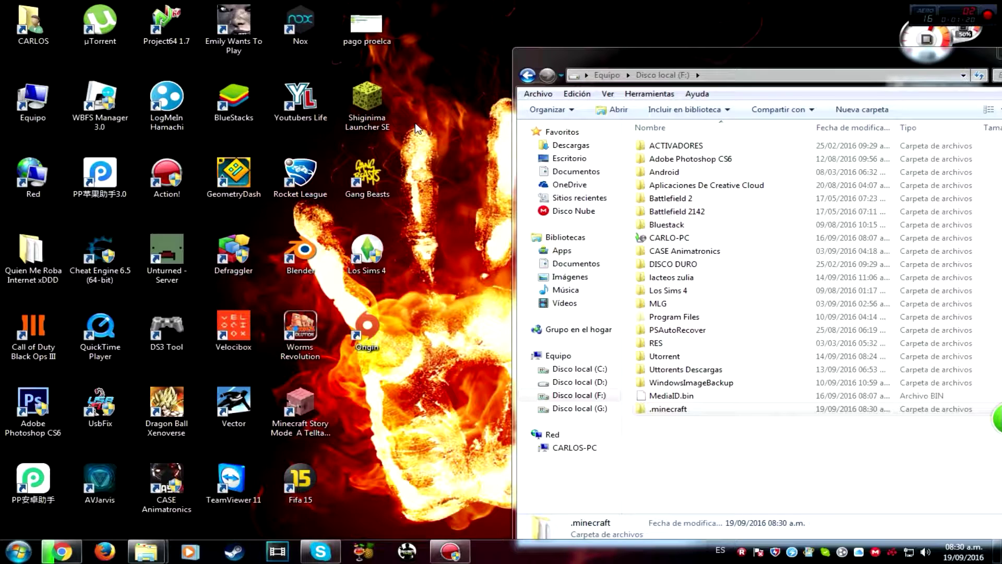
double_click(384, 116)
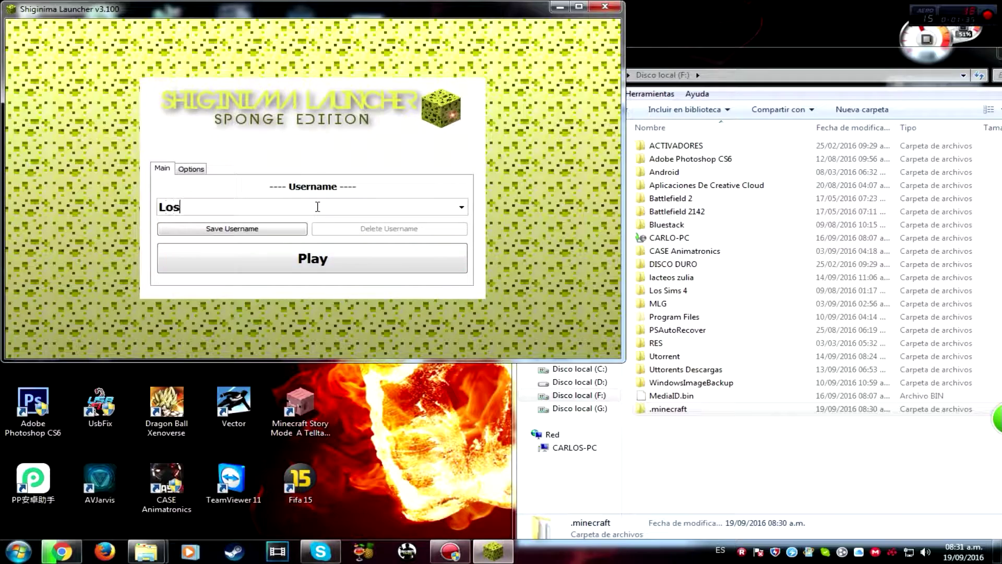
click(303, 228)
click(461, 206)
click(312, 228)
click(324, 258)
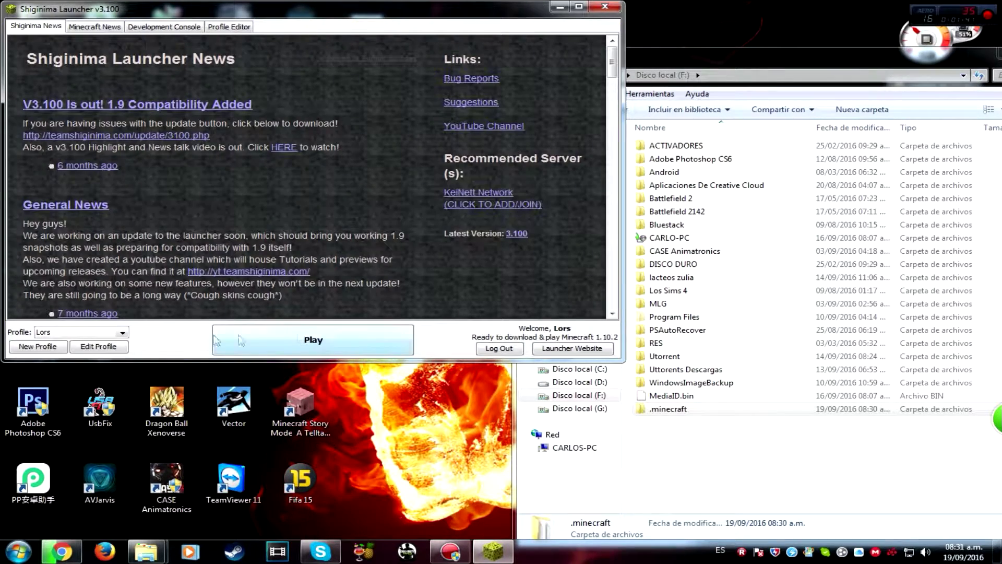
Step: Log out of the launcher, save its language as Español (es), and restart it to apply the change
click(110, 346)
click(519, 60)
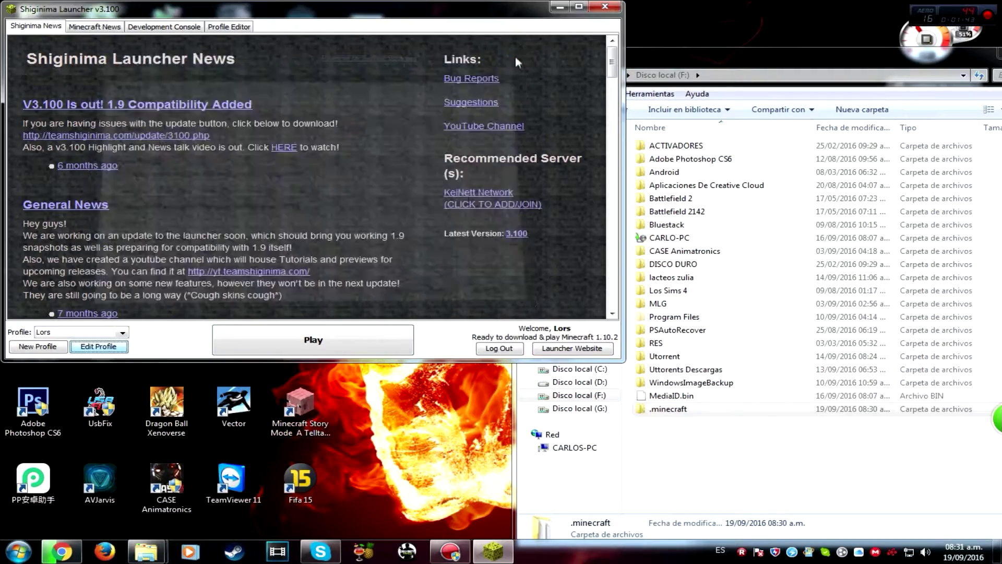
click(499, 348)
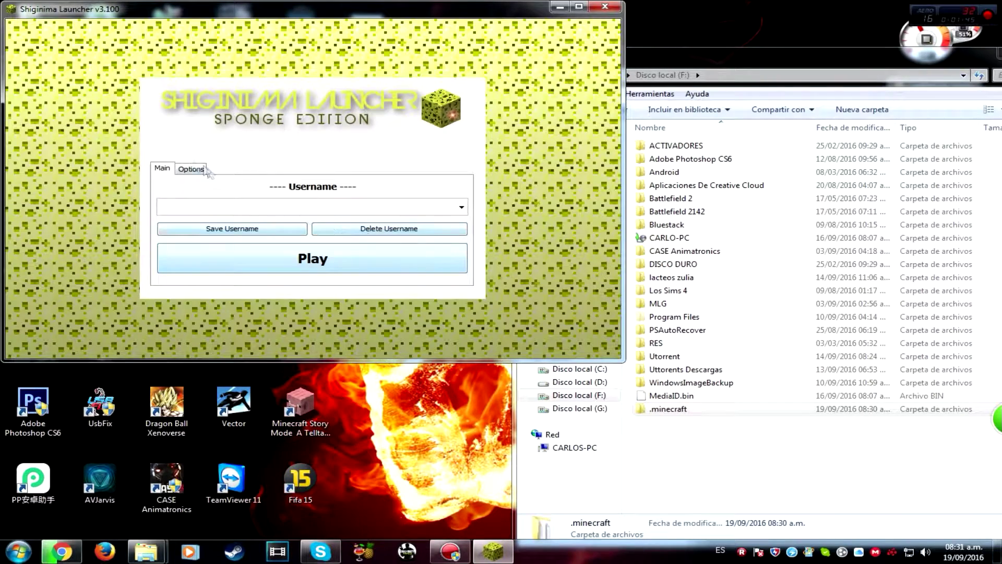
click(187, 168)
click(299, 238)
click(219, 270)
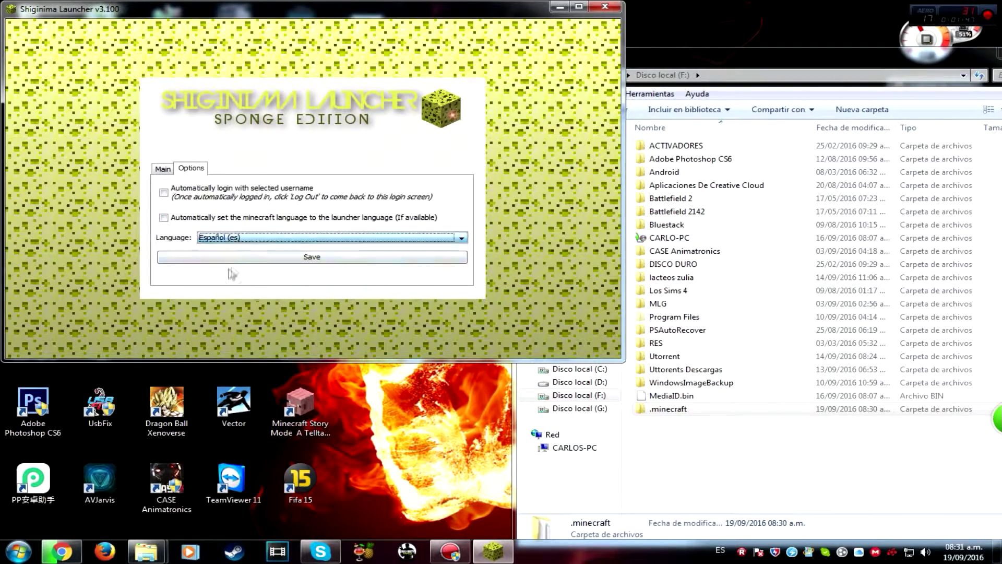
click(403, 257)
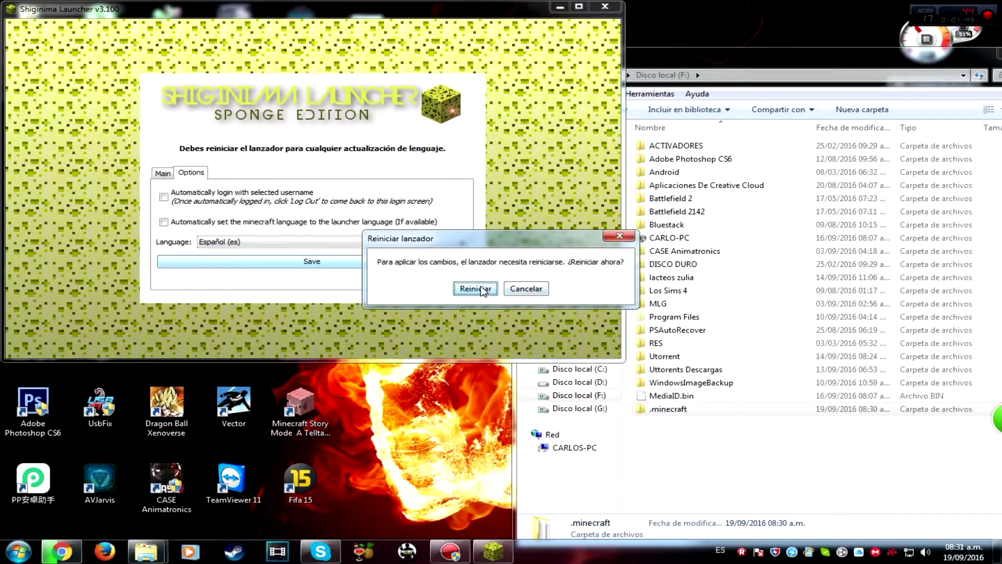
click(475, 289)
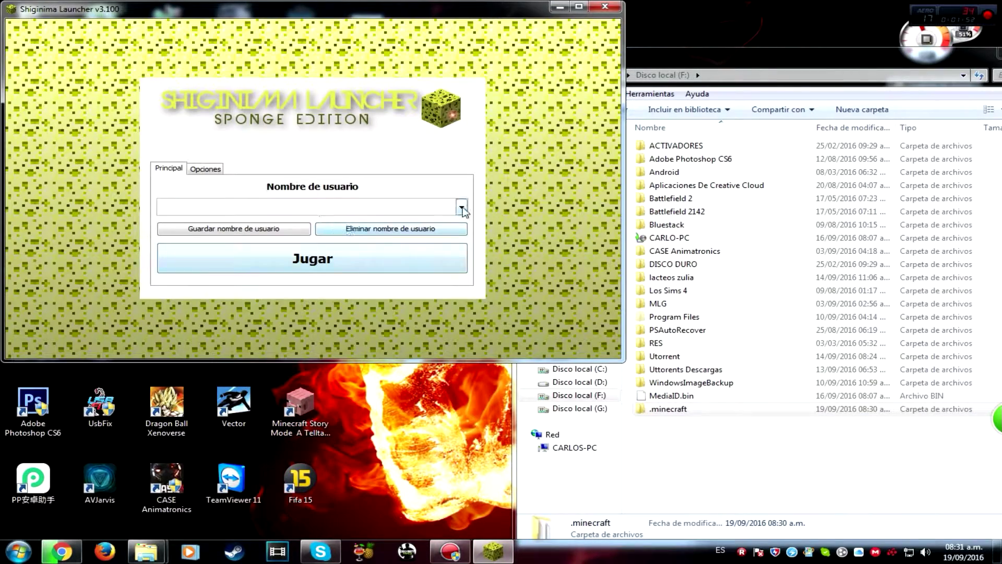
Step: Enable automatically setting the Minecraft language to the launcher language, save the options, and restart the launcher
click(462, 207)
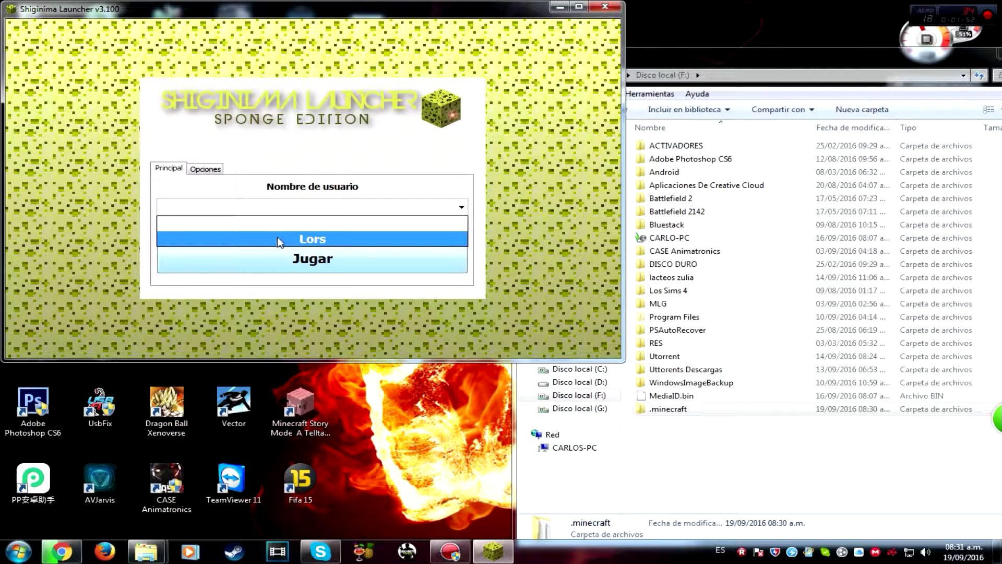
click(334, 241)
click(217, 171)
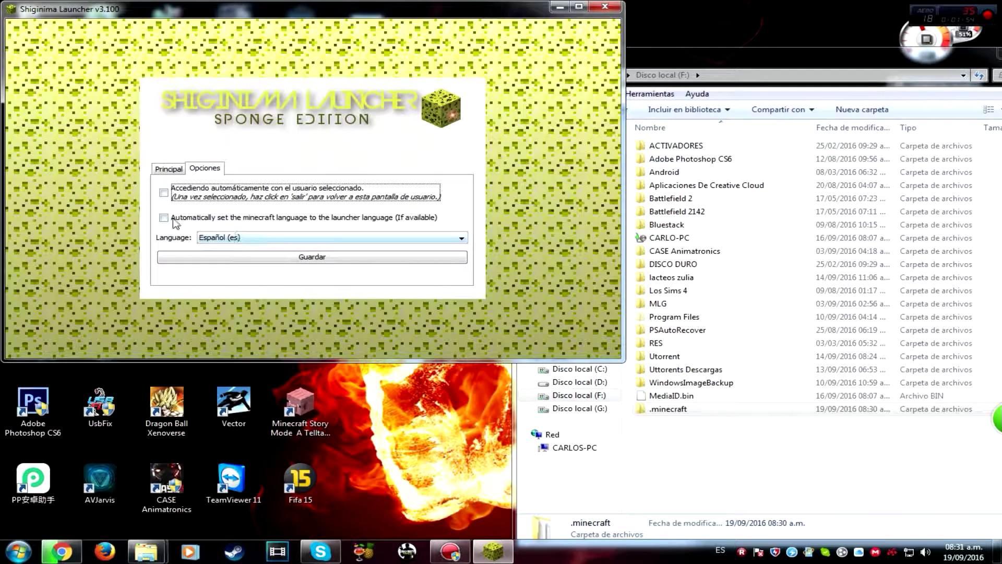
click(381, 218)
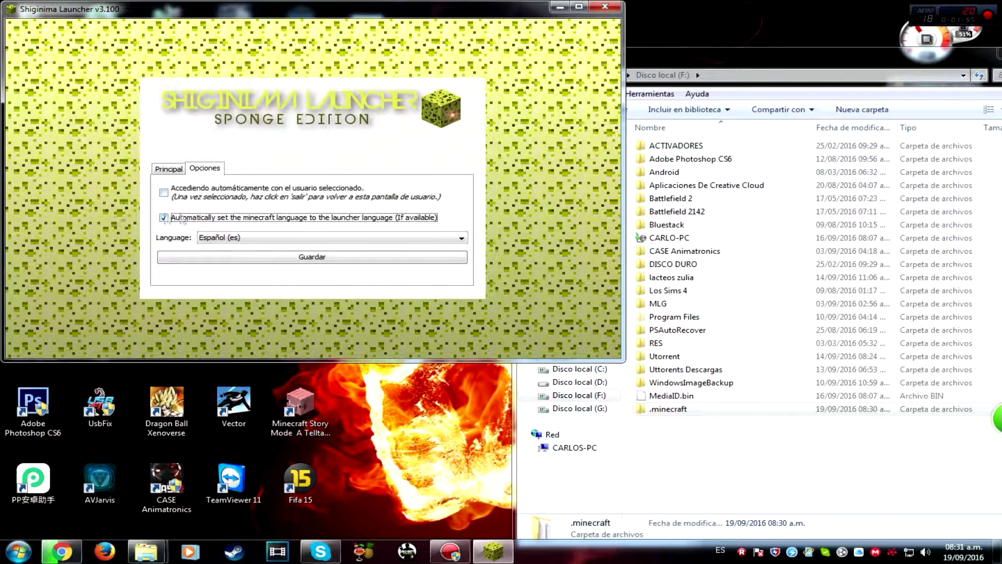
click(324, 256)
click(463, 340)
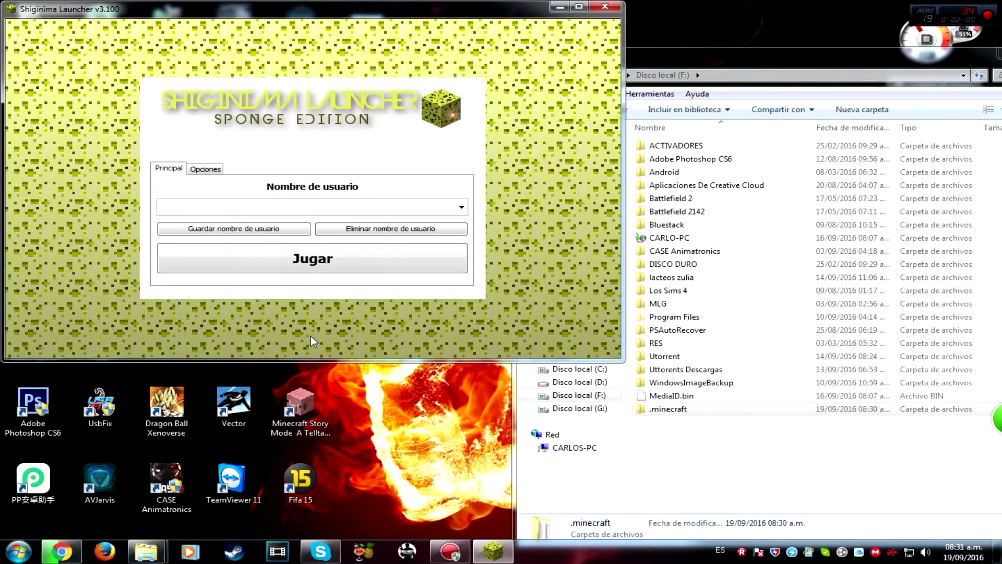
Step: Select the saved username and log in to the launcher
click(462, 208)
click(376, 232)
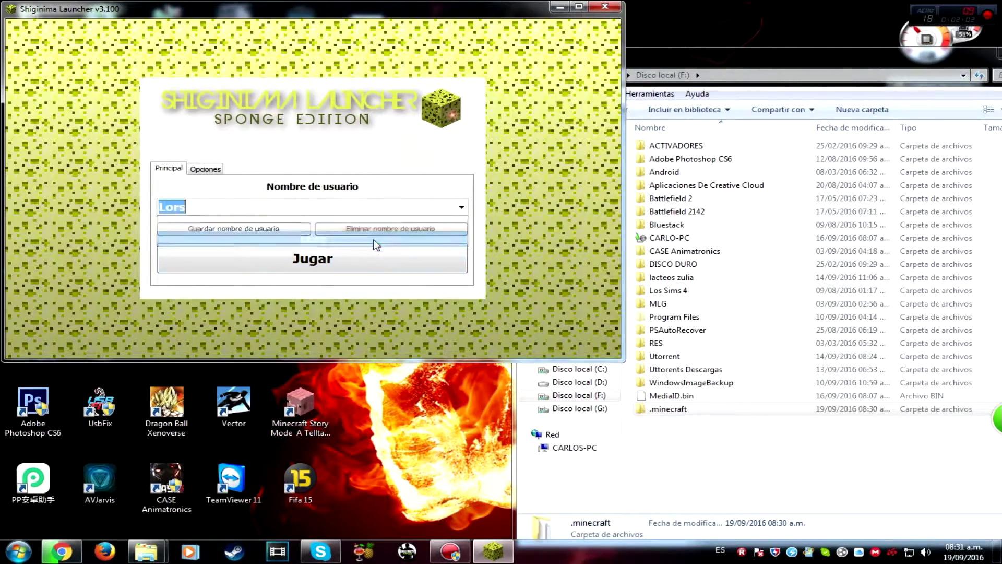
click(371, 261)
Step: Set the profile's game version to Minecraft 1.9, save the profile, and start the game download
click(104, 346)
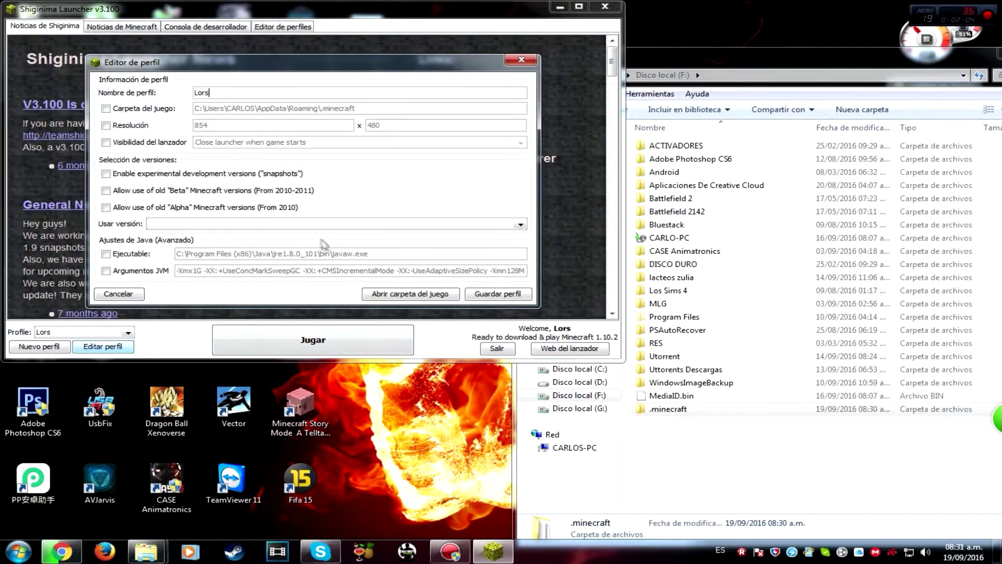
click(307, 224)
scroll(196, 279, down, 4)
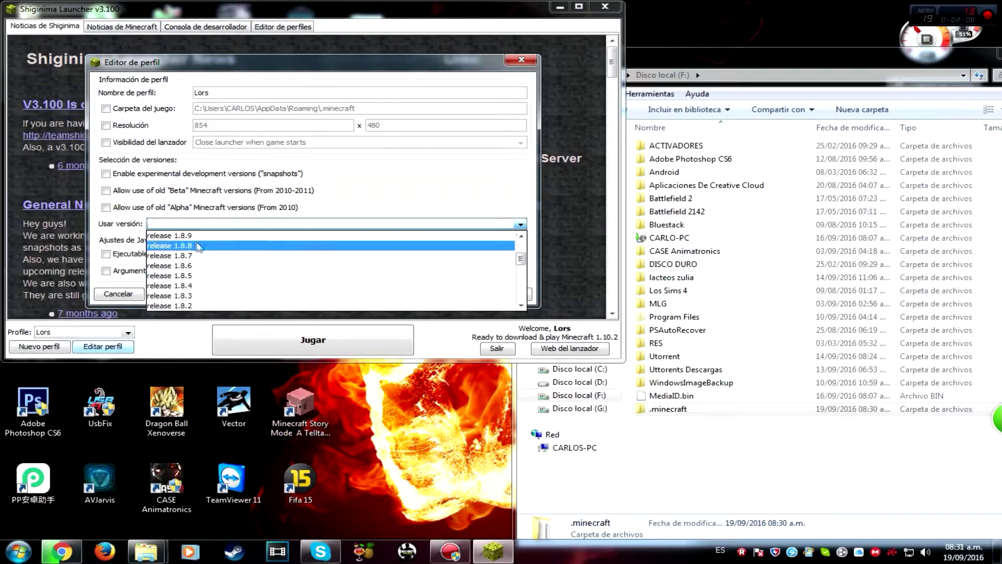
click(198, 258)
click(290, 224)
click(282, 251)
click(499, 294)
click(324, 344)
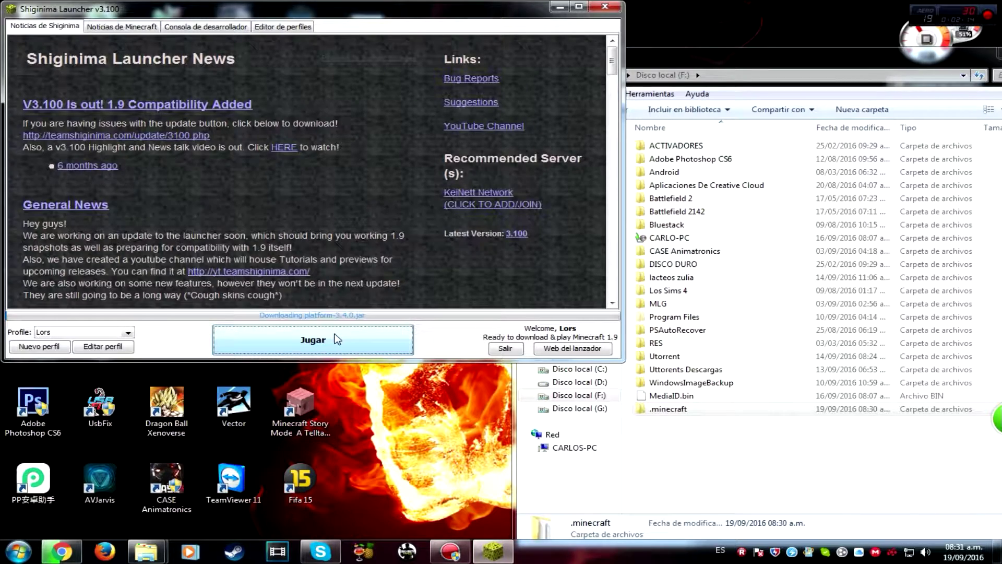
Step: Inspect the contents of the newly generated .minecraft folder in AppData\Roaming, and return to Roaming
click(787, 51)
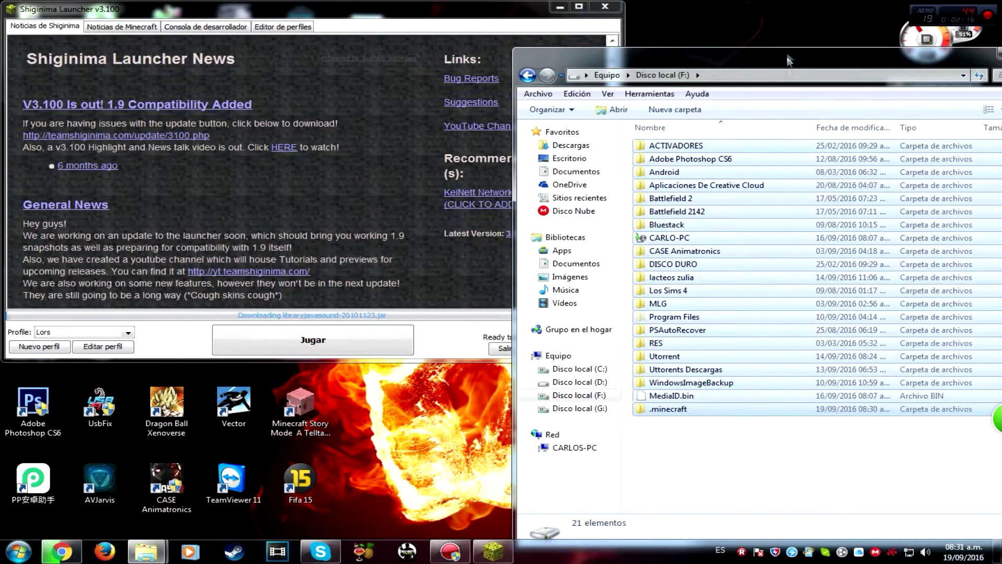
click(146, 552)
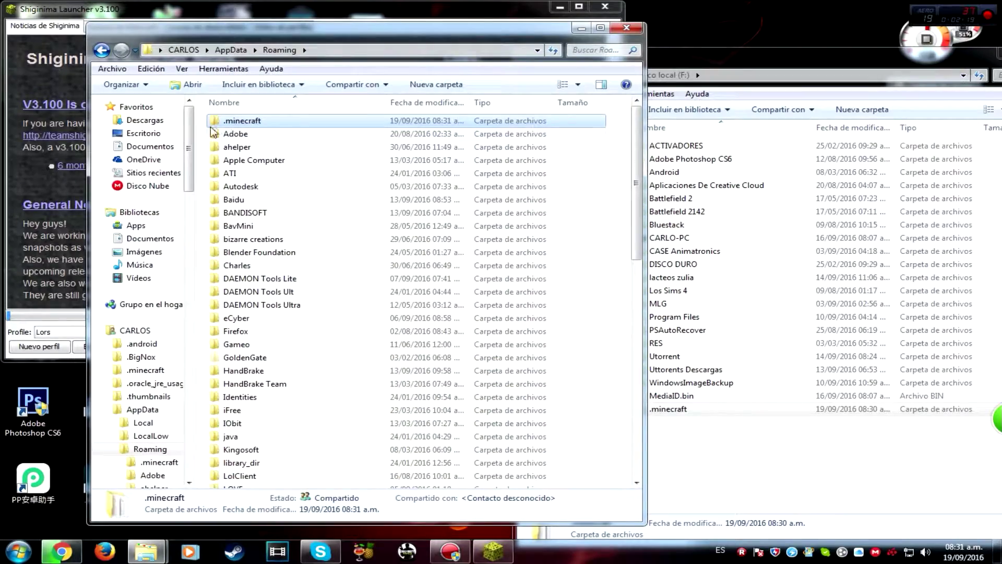
double_click(229, 120)
drag(307, 303, 208, 118)
click(100, 51)
Step: Minimize the drive F: window and move the Roaming window clear of the launcher and desktop icons
drag(942, 51, 789, 62)
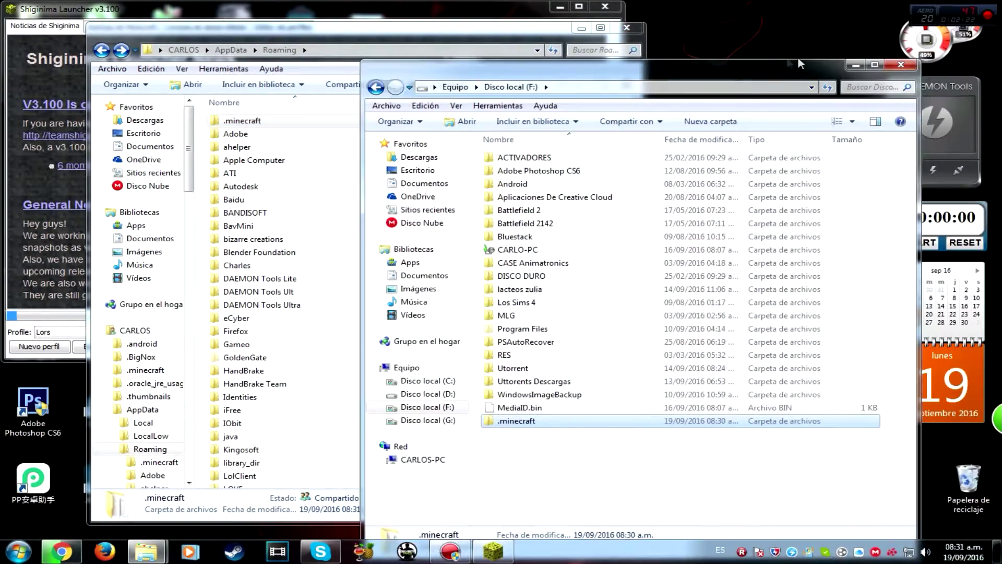
click(858, 64)
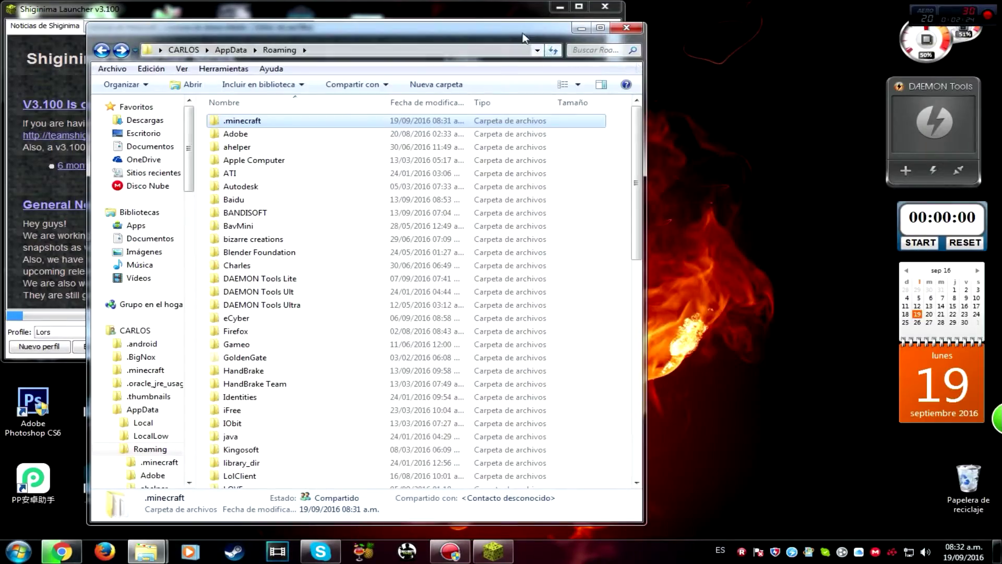
drag(524, 37, 882, 30)
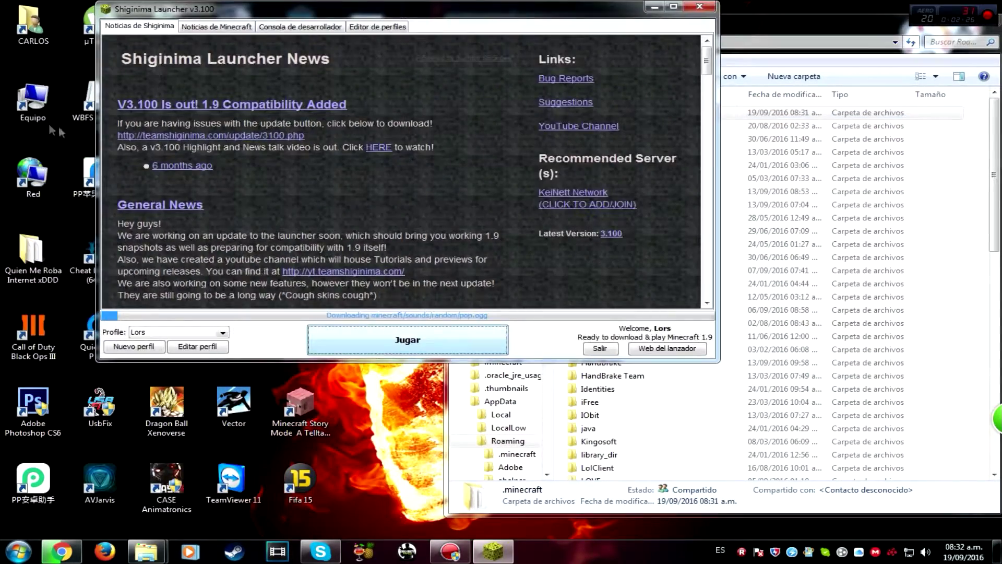
Step: Open the .minecraft folder on Disco local (F:) in a new window, starting from Equipo
double_click(49, 125)
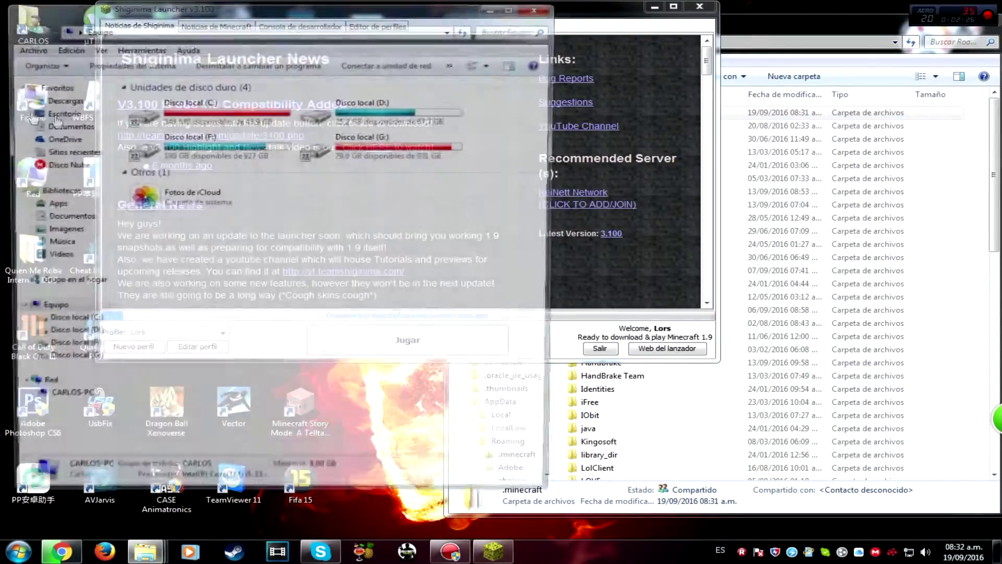
double_click(237, 164)
double_click(219, 99)
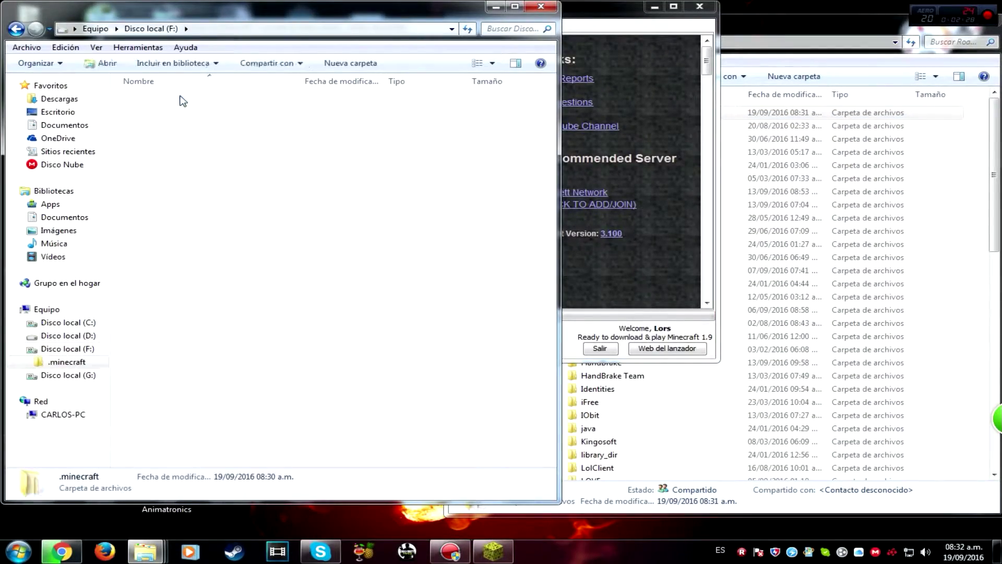
Step: Inspect the versions, resourcepacks and saves folders inside the moved .minecraft folder, returning to .minecraft after each
double_click(151, 205)
drag(156, 248, 4, 50)
key(BackSpace)
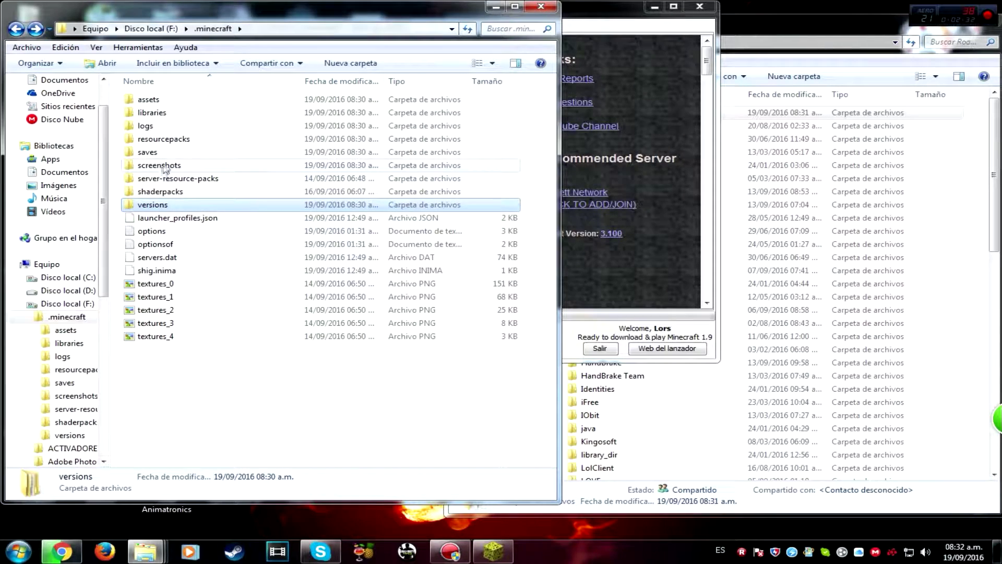
double_click(172, 139)
key(BackSpace)
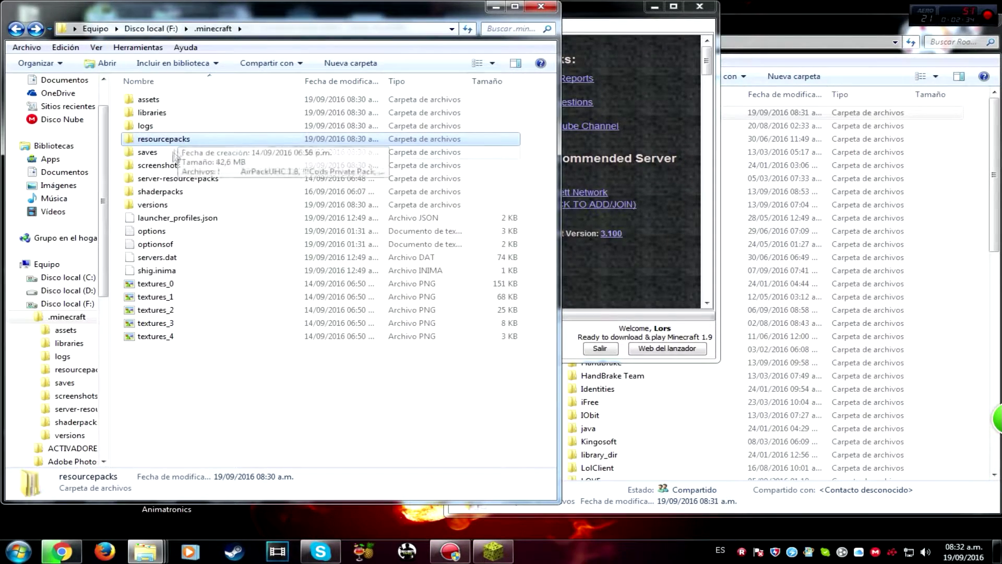
double_click(162, 159)
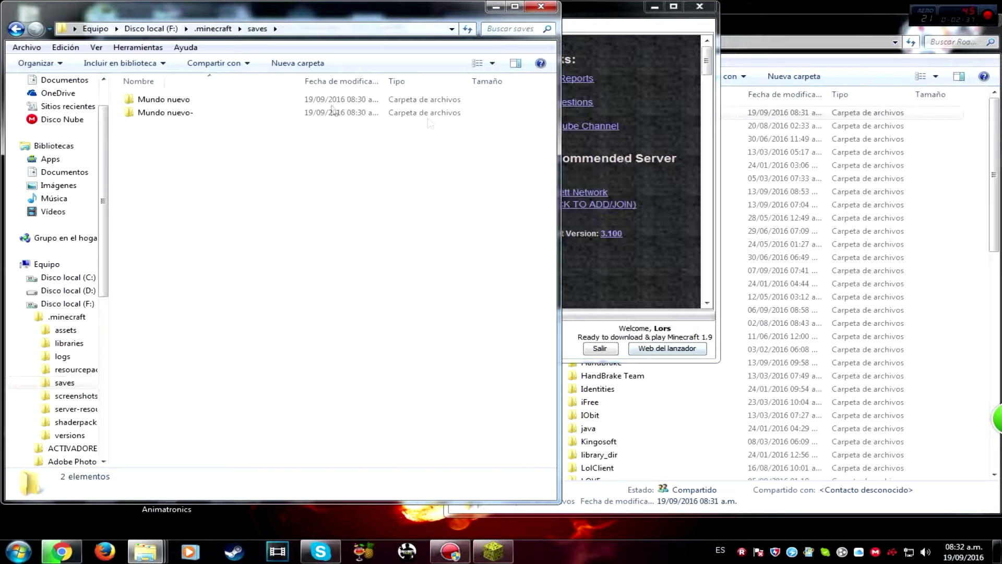
click(17, 29)
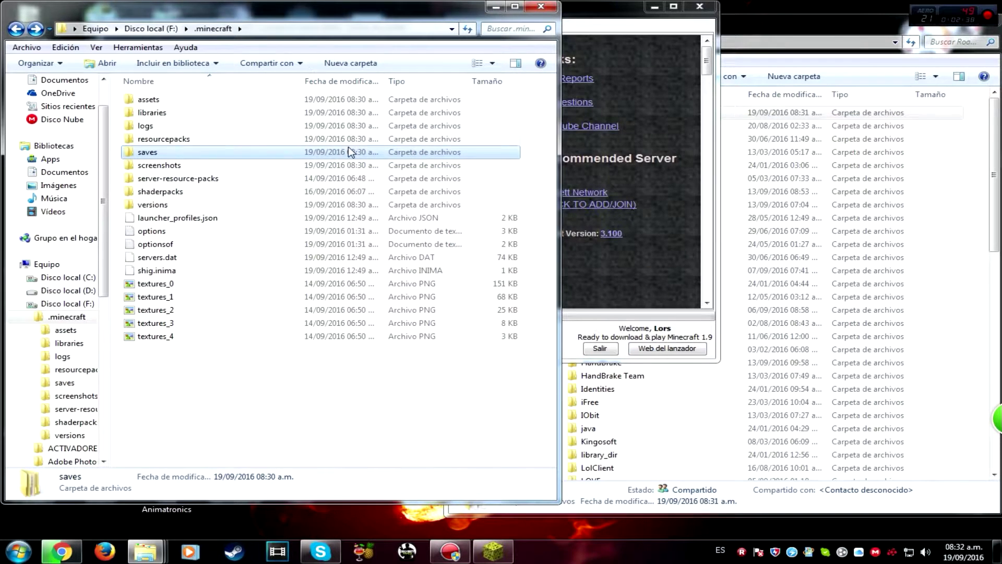
Step: Open servers.dat with Bloc de notas as the program for this file type, examine the first server entry, and close it
click(181, 260)
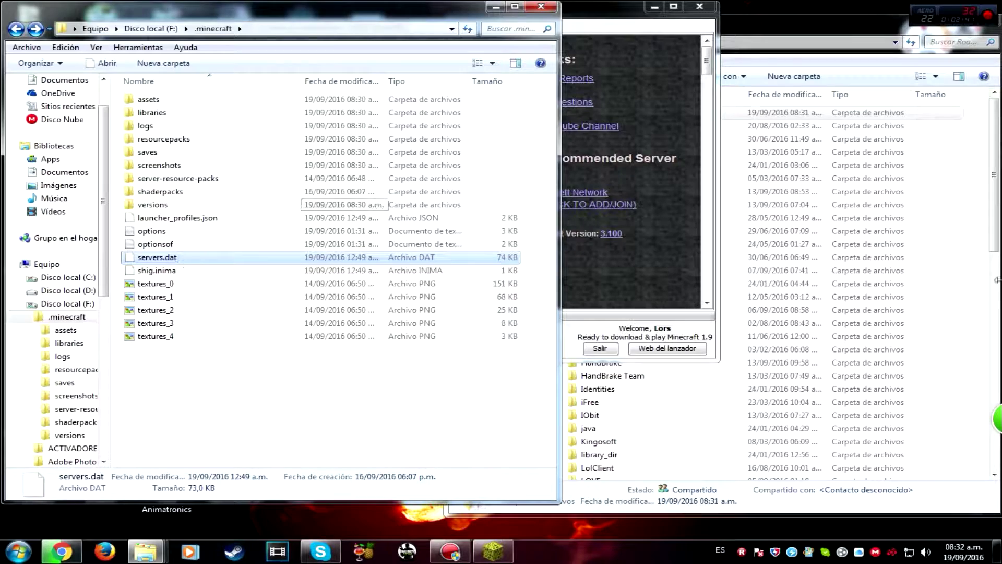
double_click(160, 257)
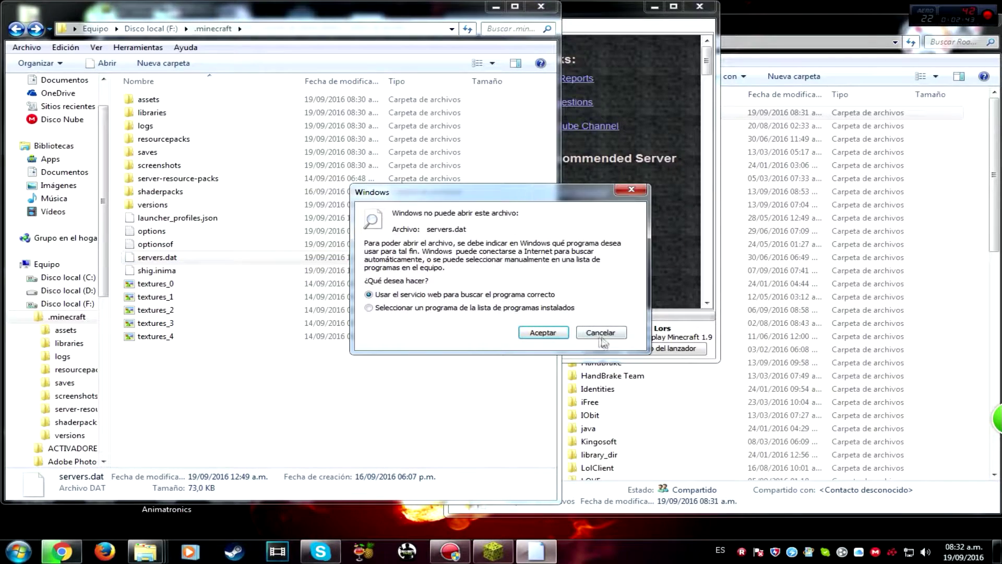
click(543, 333)
click(366, 217)
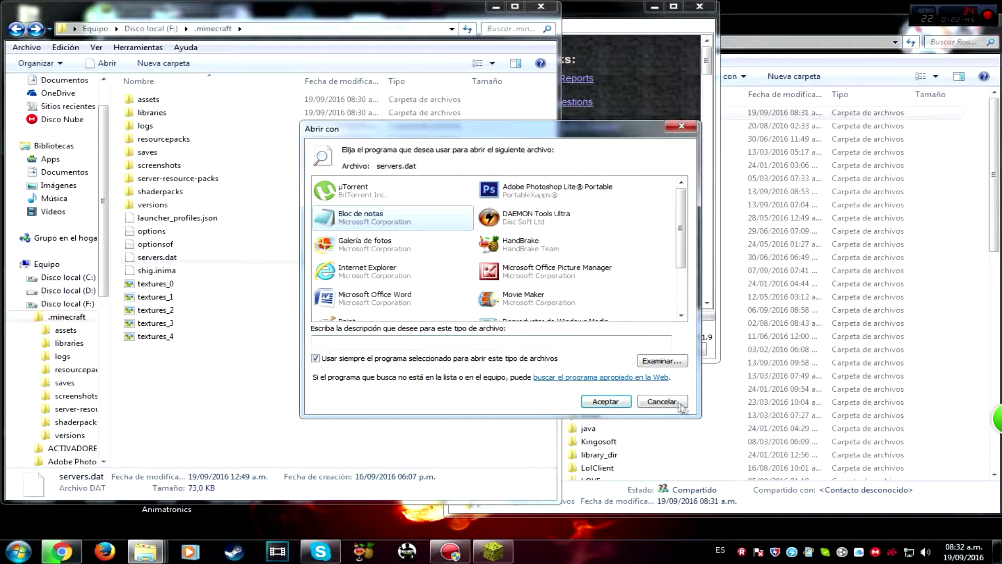
click(602, 401)
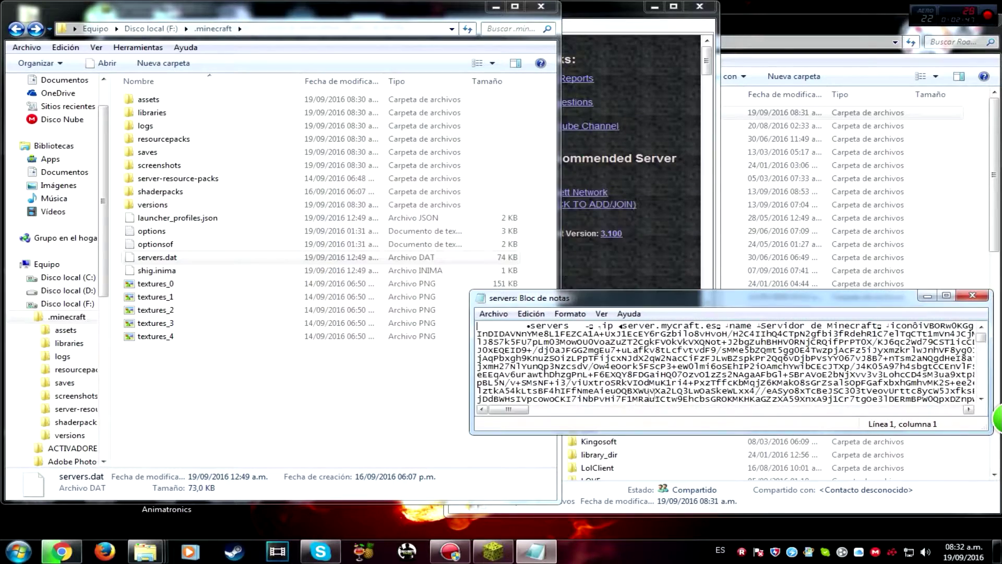
drag(650, 326, 827, 325)
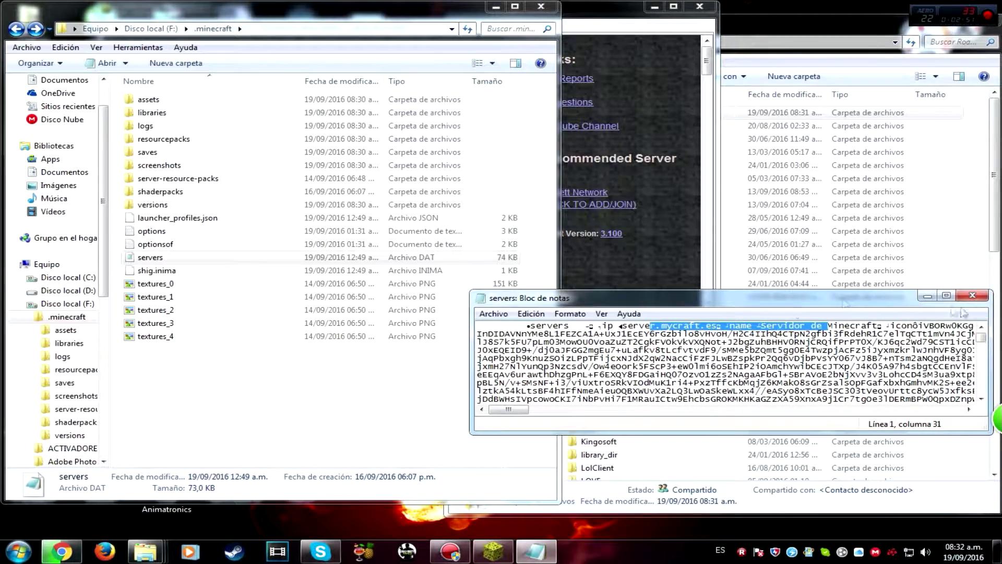
click(972, 295)
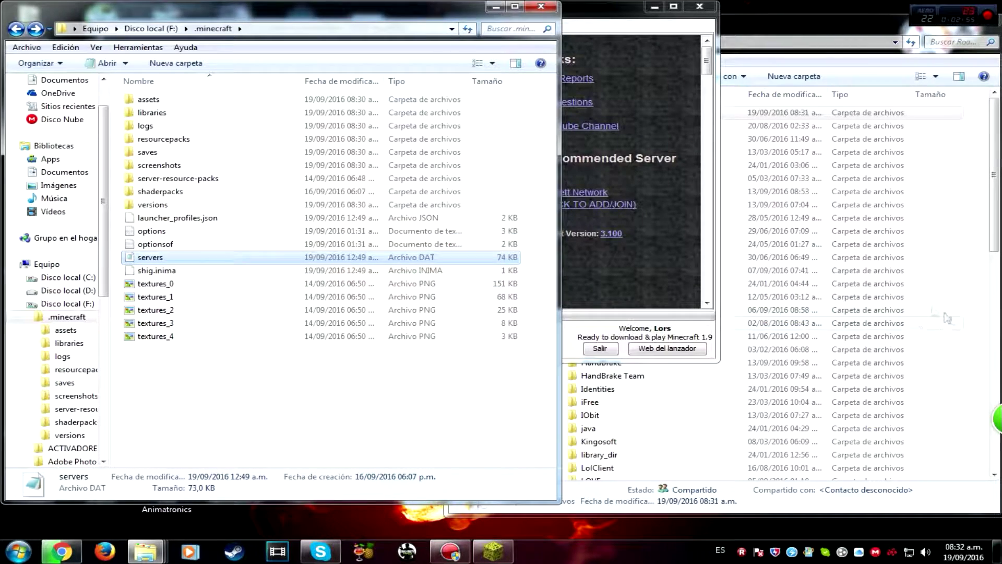
Step: Switch to the Shiginima Launcher to check the download progress, and shift its window slightly
click(636, 272)
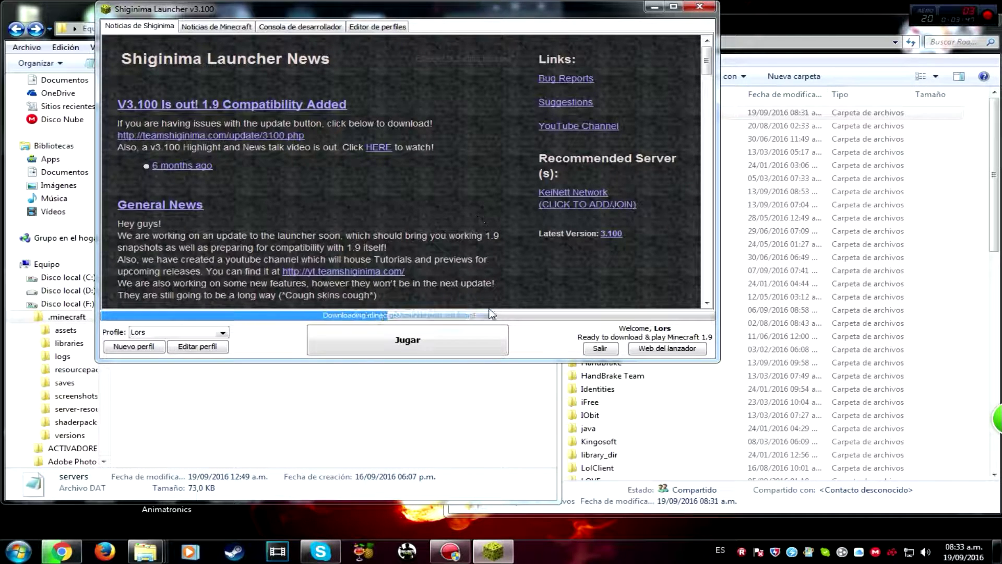
drag(375, 11, 316, 17)
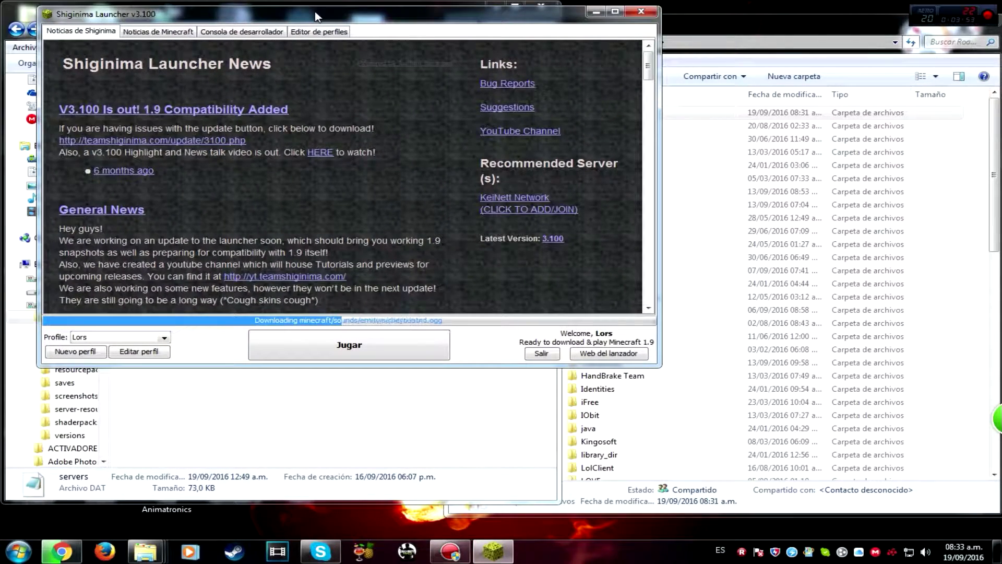